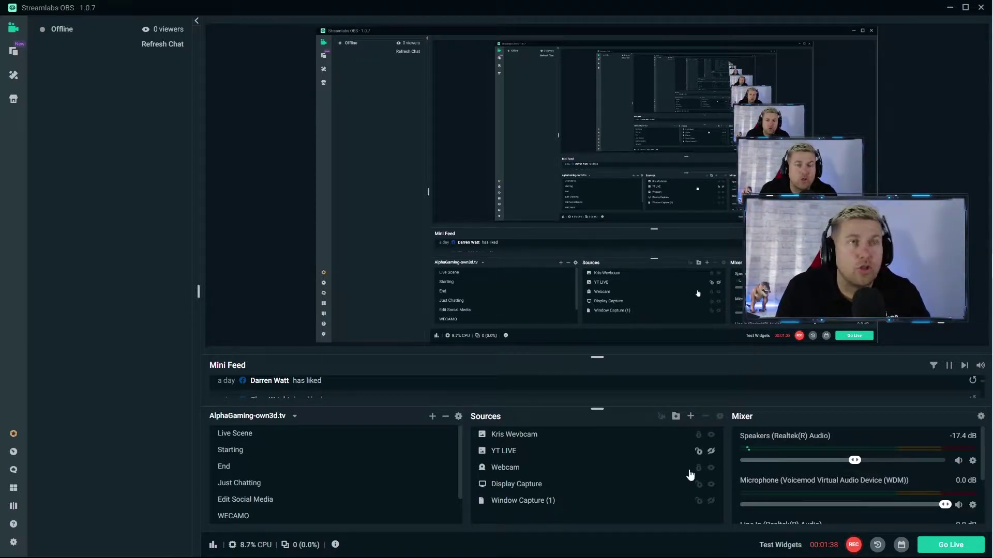
{"action": "left_click", "coordinate": [14, 542]}
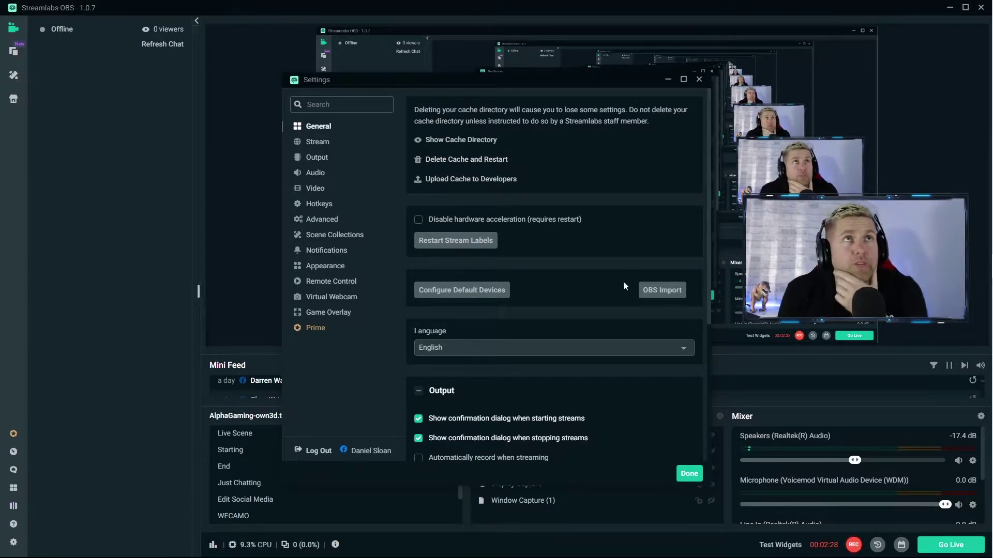
Scroll the General page to the Output checkboxes and Source Alignment Snapping at sensitivity 10
{"action": "scroll", "coordinate": [612, 281], "scroll_direction": "down", "scroll_amount": 1}
{"action": "scroll", "coordinate": [612, 281], "scroll_direction": "down", "scroll_amount": 3}
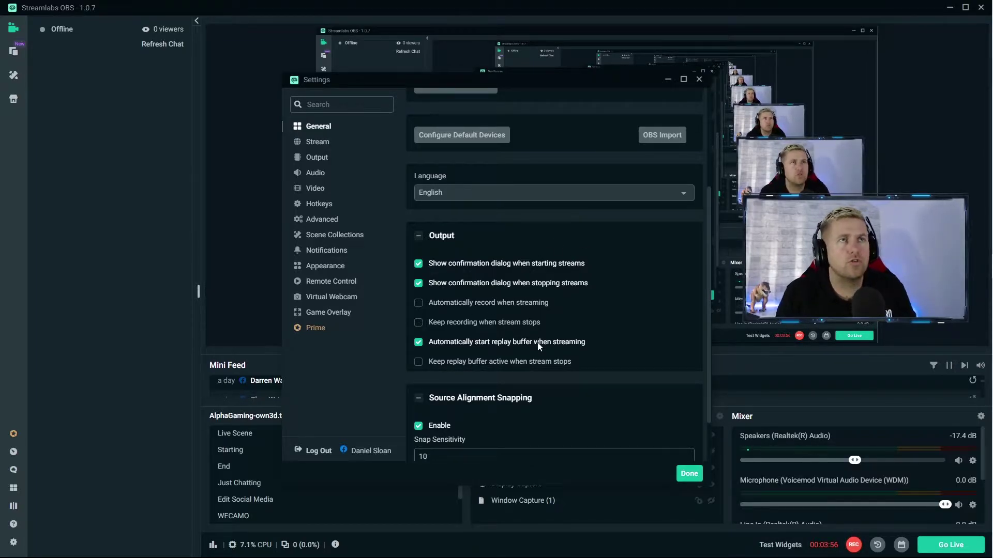
{"action": "scroll", "coordinate": [538, 345], "scroll_direction": "down", "scroll_amount": 2}
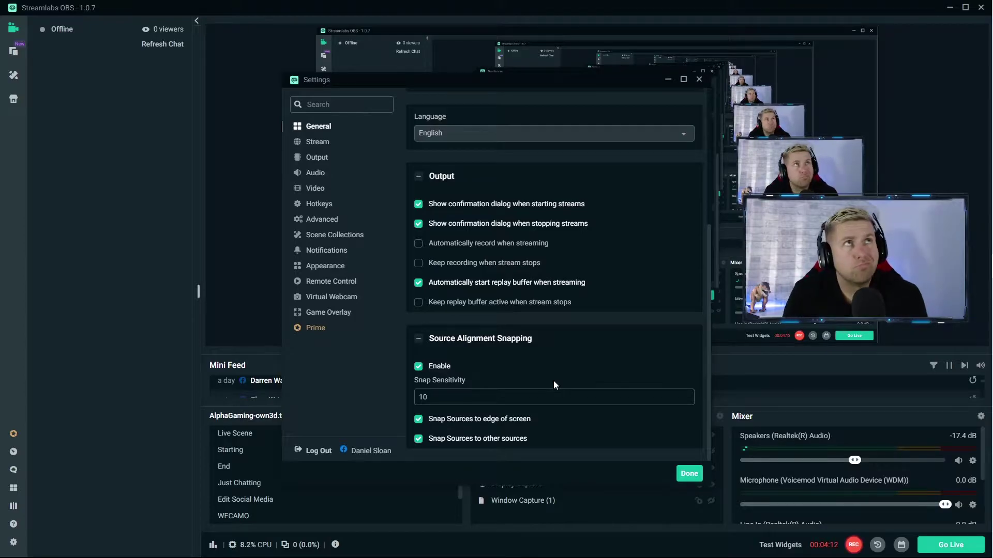
Switch to the Stream page showing Streaming Services, Facebook Live and the Default server
{"action": "left_click", "coordinate": [354, 145]}
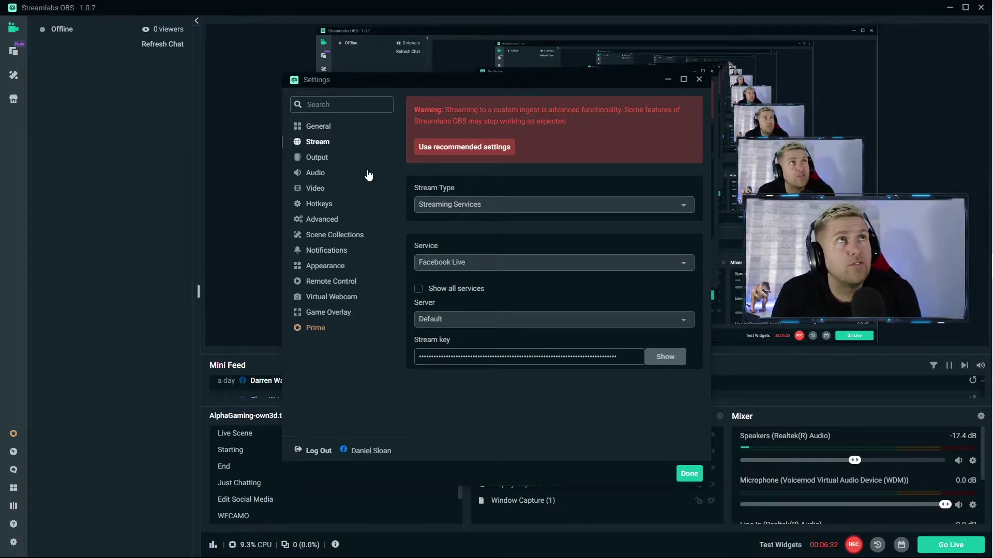
Show the Output page in Advanced mode with NVENC, CBR and 4500 bitrate
{"action": "left_click", "coordinate": [339, 159]}
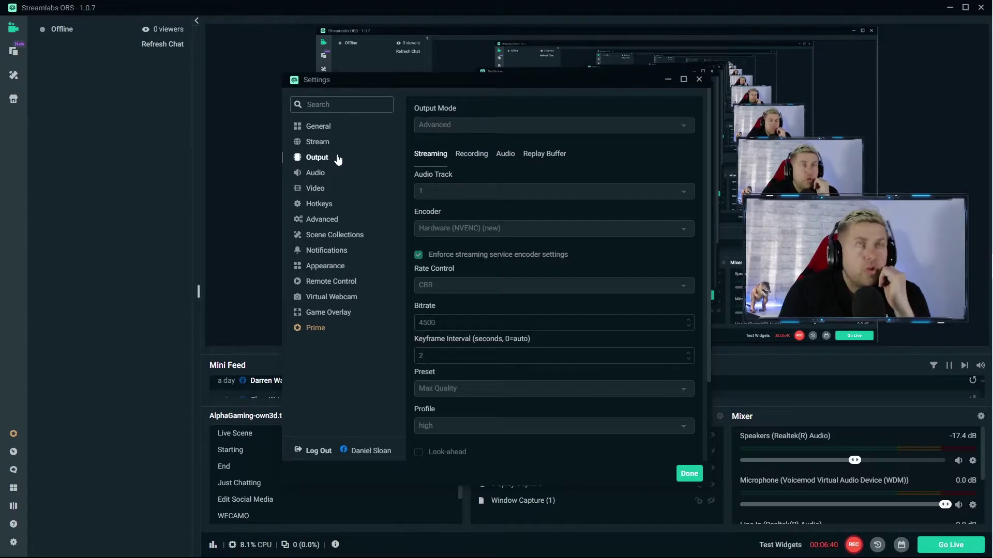
Reopen Settings to Output and scroll to keyframe interval 2, Max Quality, high profile, 2 B-frames
{"action": "key", "text": "Escape"}
{"action": "right_click", "coordinate": [210, 126]}
{"action": "key", "text": "Escape"}
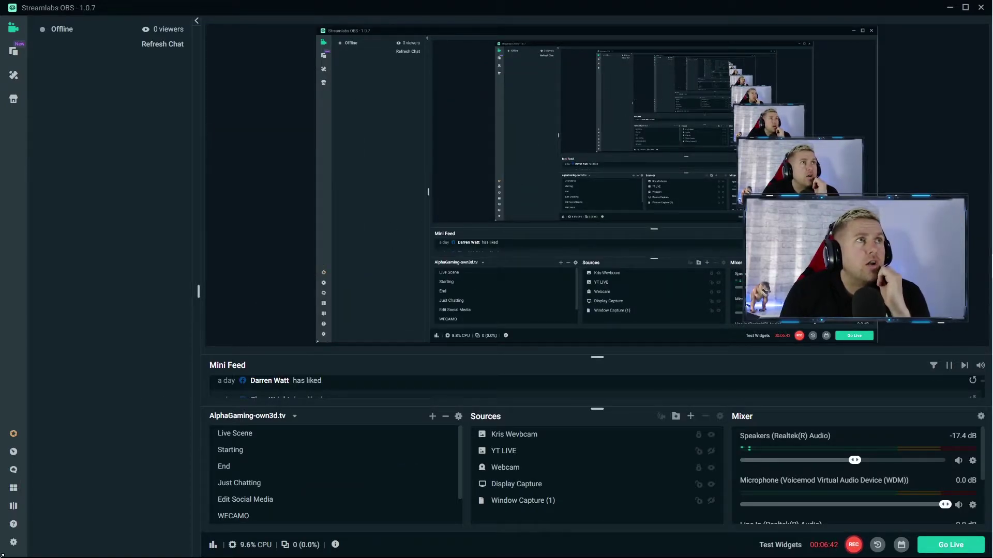
{"action": "left_click", "coordinate": [14, 542]}
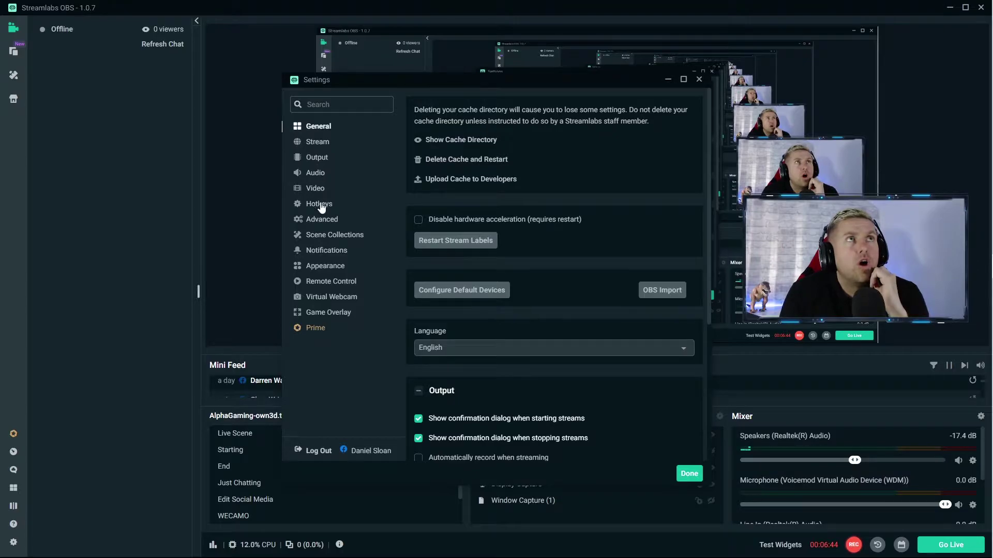
{"action": "left_click", "coordinate": [317, 158]}
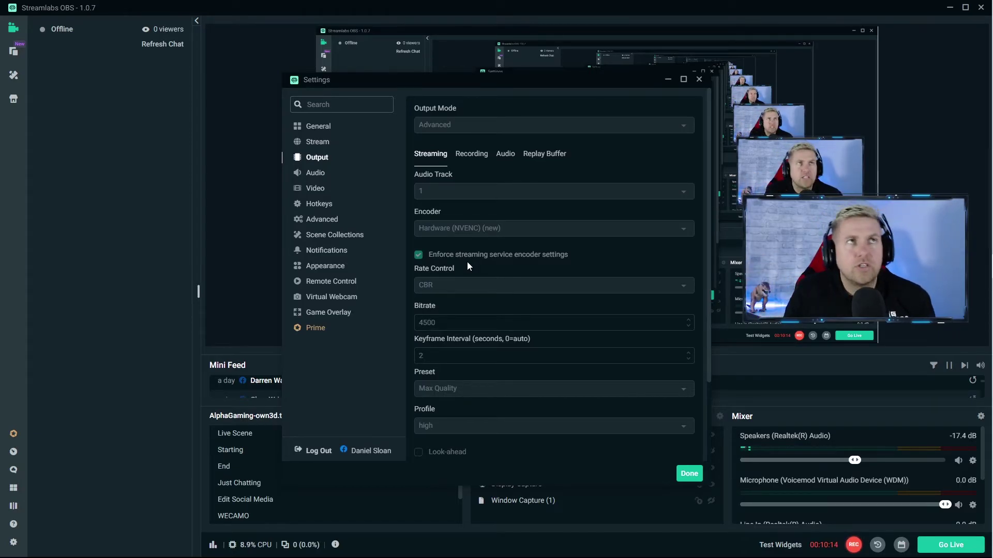
{"action": "scroll", "coordinate": [509, 309], "scroll_direction": "down", "scroll_amount": 2}
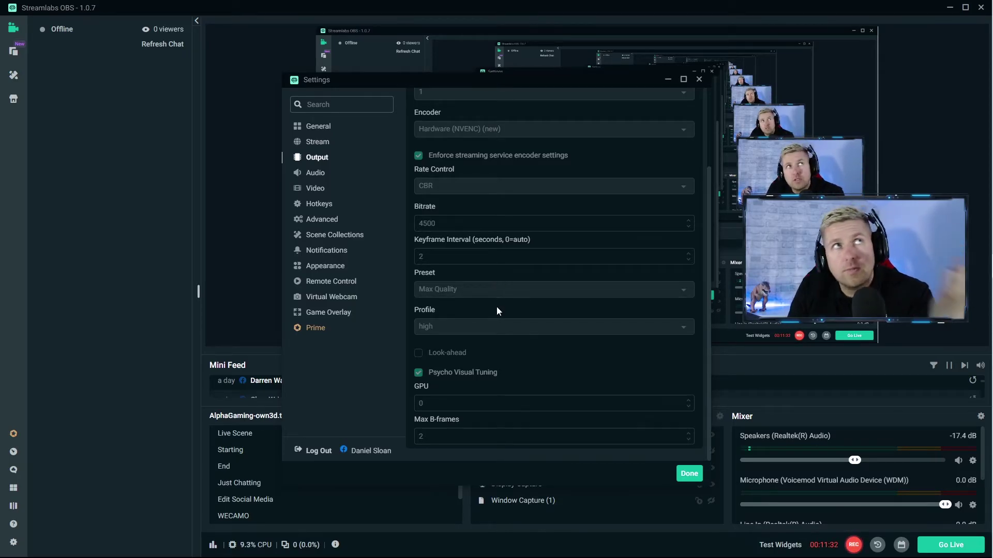
{"action": "scroll", "coordinate": [470, 268], "scroll_direction": "up", "scroll_amount": 2}
{"action": "left_click", "coordinate": [461, 155]}
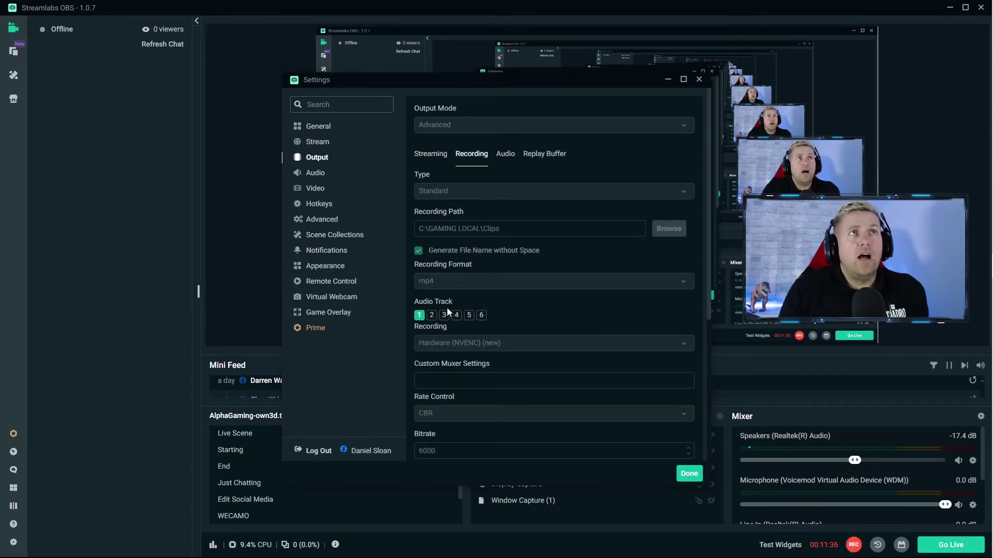
{"action": "scroll", "coordinate": [448, 309], "scroll_direction": "down", "scroll_amount": 2}
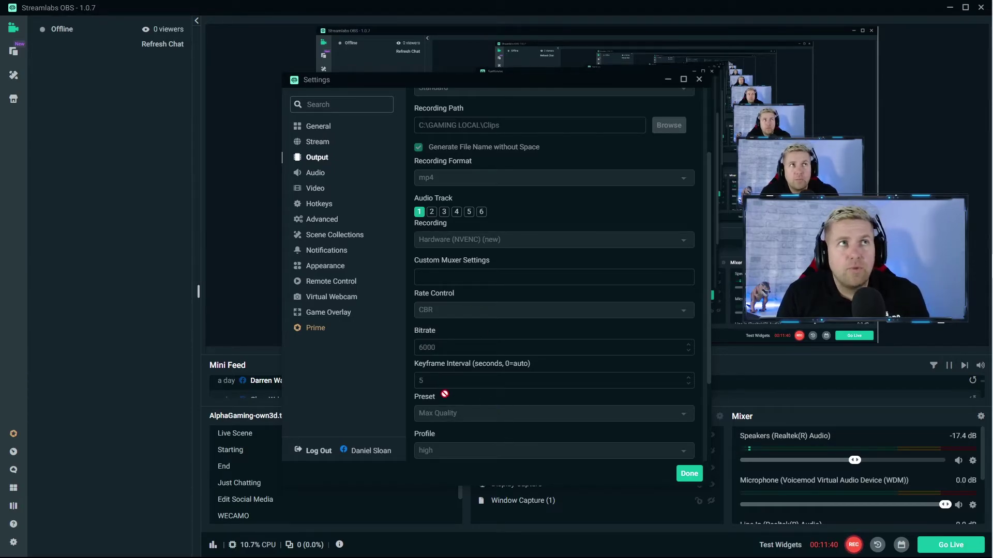
{"action": "scroll", "coordinate": [448, 409], "scroll_direction": "down", "scroll_amount": 2}
{"action": "scroll", "coordinate": [432, 401], "scroll_direction": "down", "scroll_amount": 1}
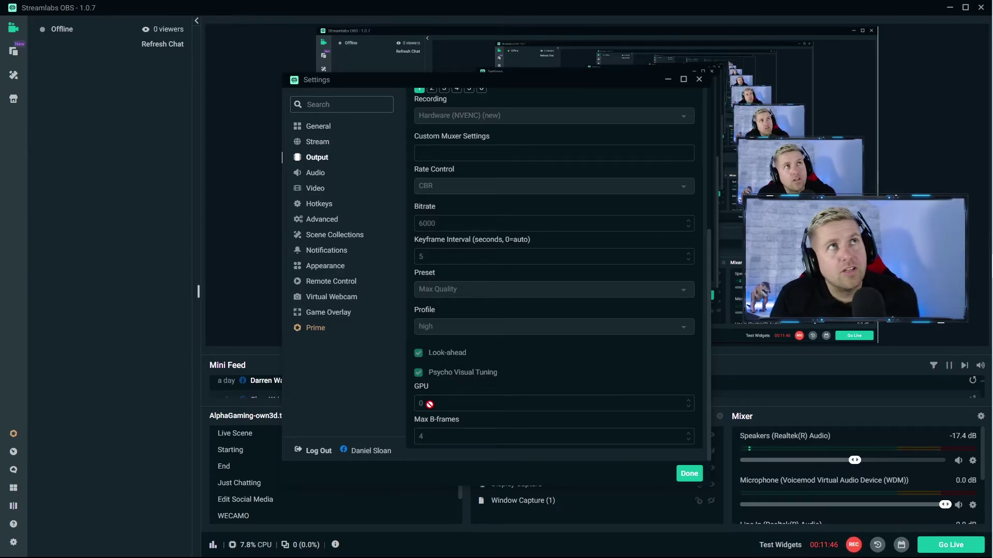
{"action": "left_click", "coordinate": [418, 352]}
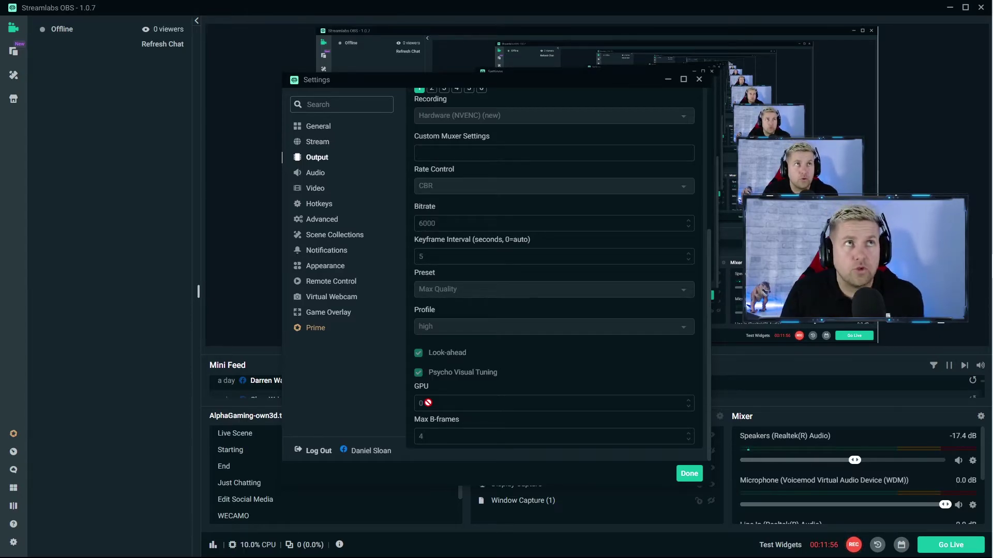
{"action": "scroll", "coordinate": [440, 408], "scroll_direction": "up", "scroll_amount": 3}
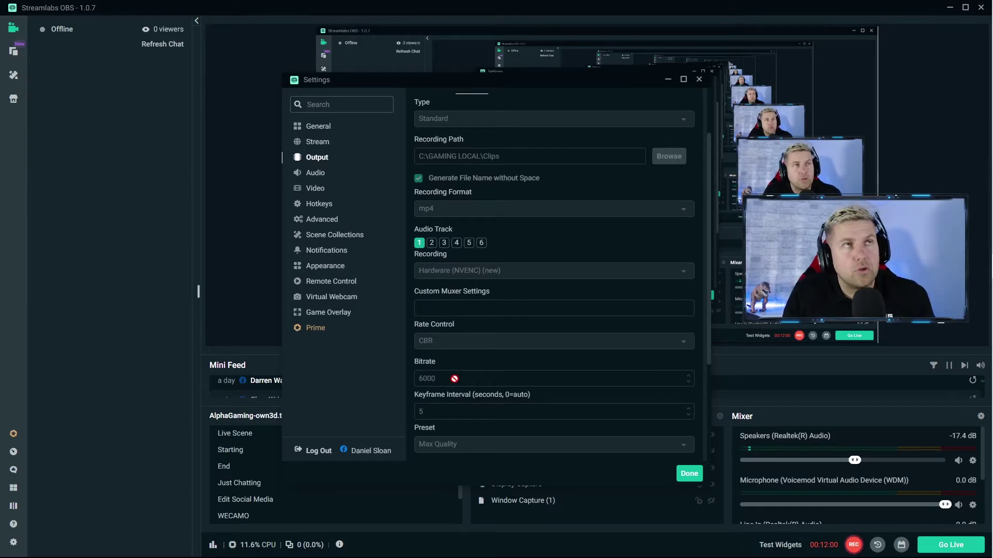
{"action": "scroll", "coordinate": [454, 378], "scroll_direction": "down", "scroll_amount": 2}
{"action": "scroll", "coordinate": [470, 319], "scroll_direction": "up", "scroll_amount": 4}
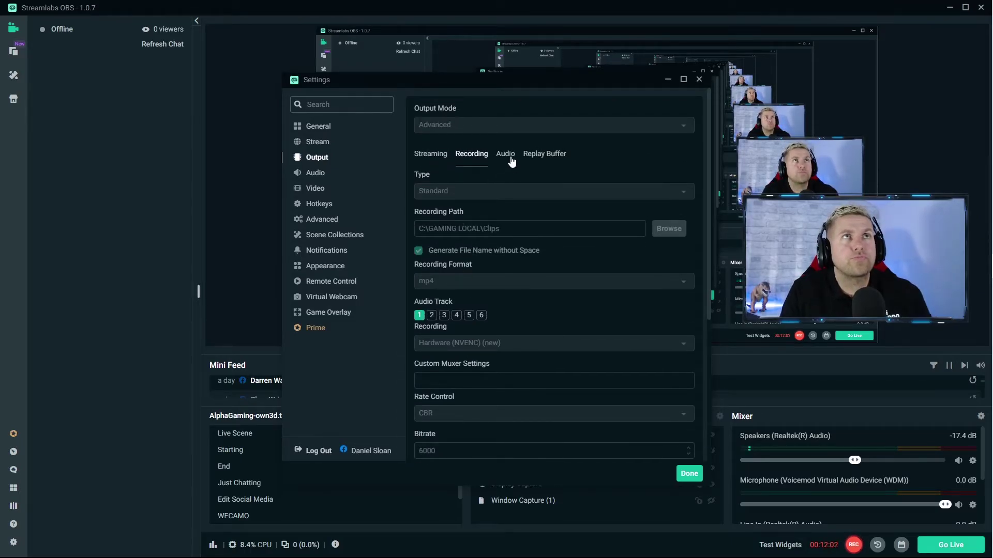
{"action": "left_click", "coordinate": [511, 162]}
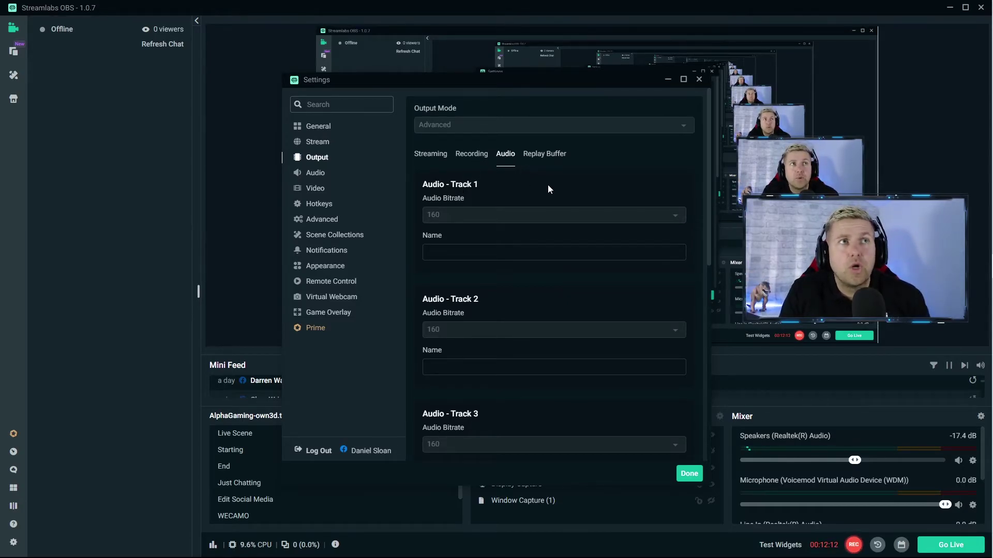
Review the Replay Buffer tab, enabled at 120 seconds, then go to Hotkeys
{"action": "left_click", "coordinate": [535, 158]}
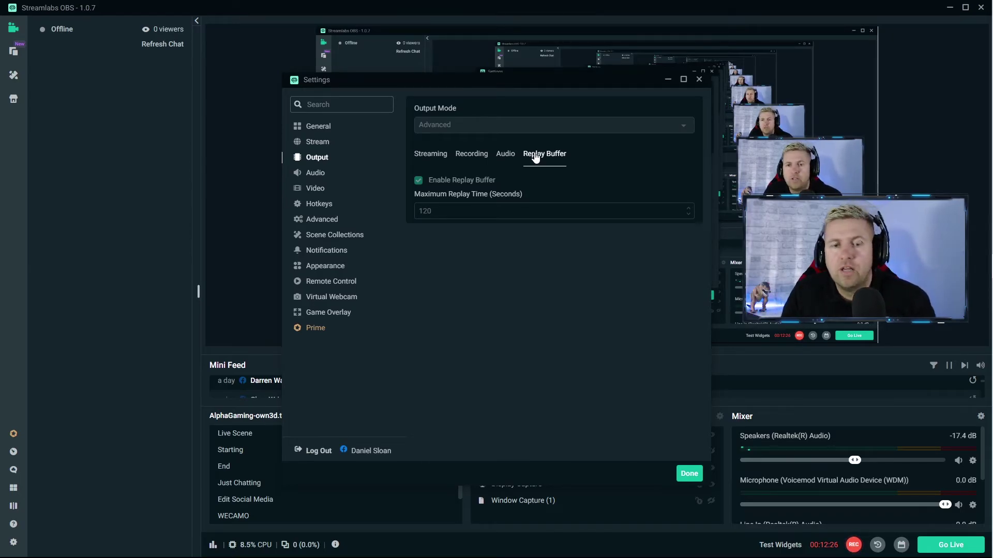
{"action": "left_click", "coordinate": [327, 206]}
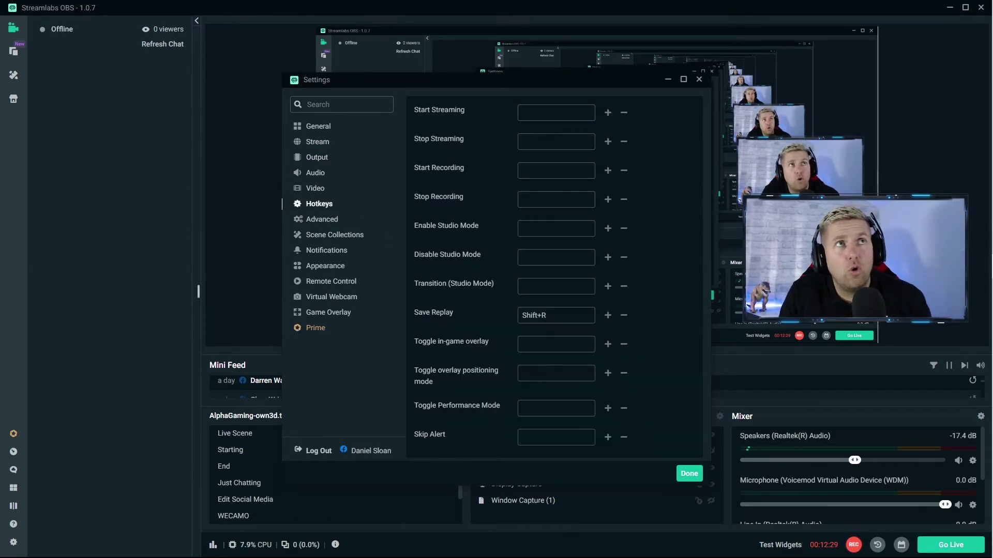
Review the Audio page's 48khz stereo and chosen desktop and mic devices, then go to Video
{"action": "left_click", "coordinate": [323, 163]}
{"action": "left_click", "coordinate": [322, 173]}
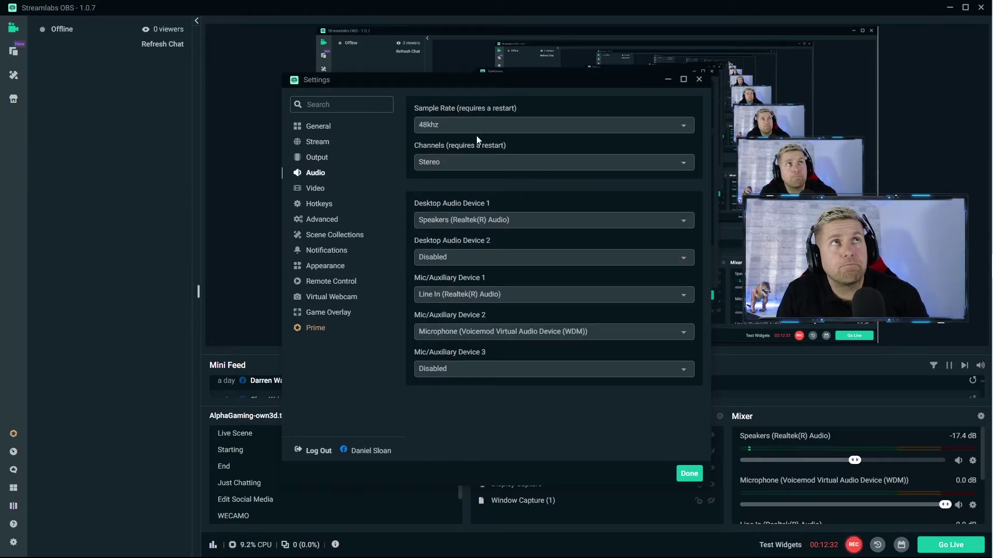
{"action": "left_click", "coordinate": [326, 159]}
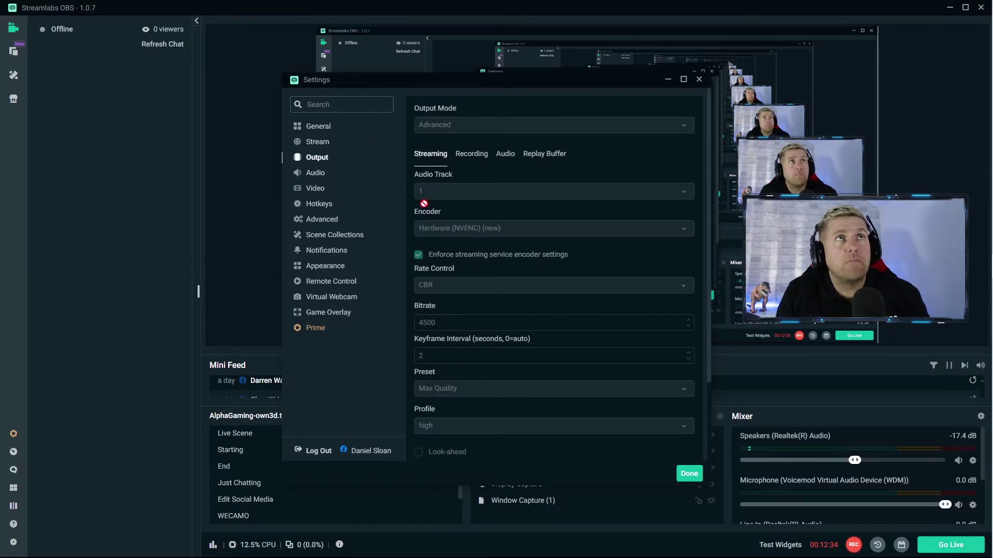
{"action": "left_click", "coordinate": [317, 176]}
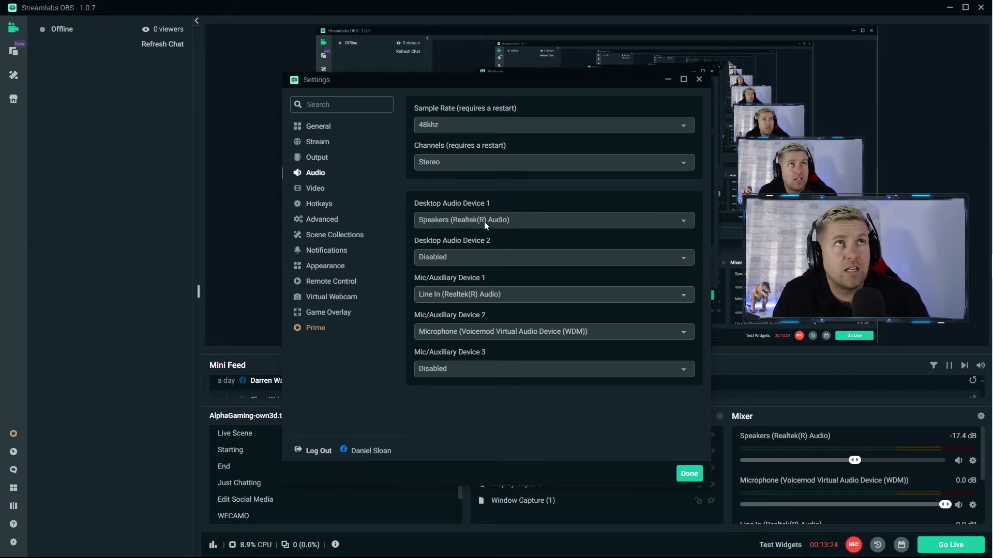
{"action": "left_click", "coordinate": [315, 189]}
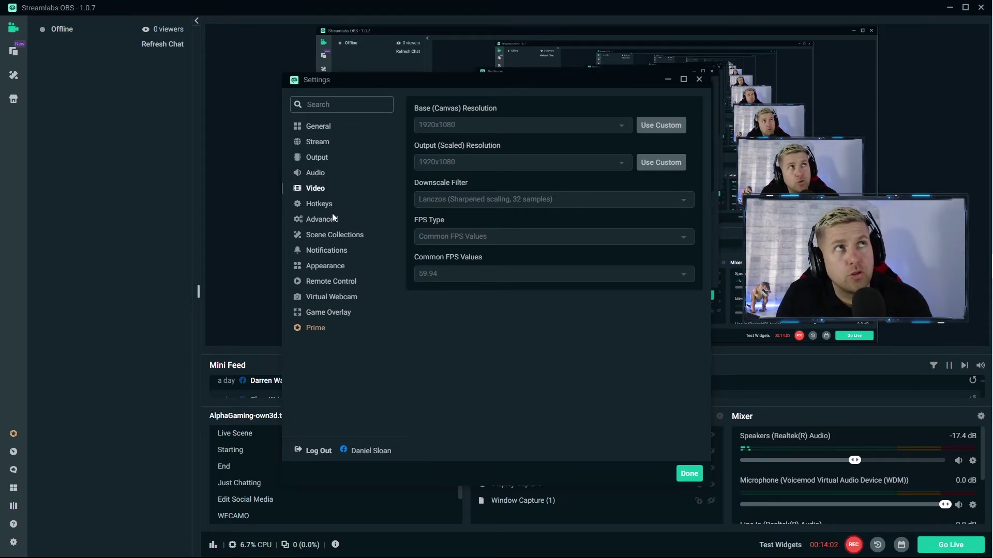
Go to the Hotkeys page listing streaming, recording and replay shortcuts, with Save Replay assigned
{"action": "left_click", "coordinate": [319, 205]}
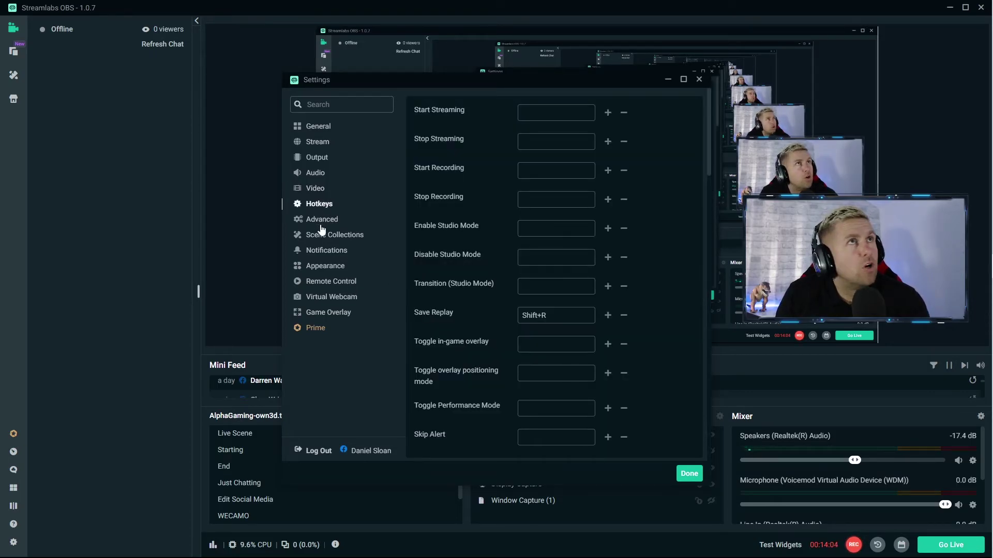
{"action": "left_click", "coordinate": [321, 221]}
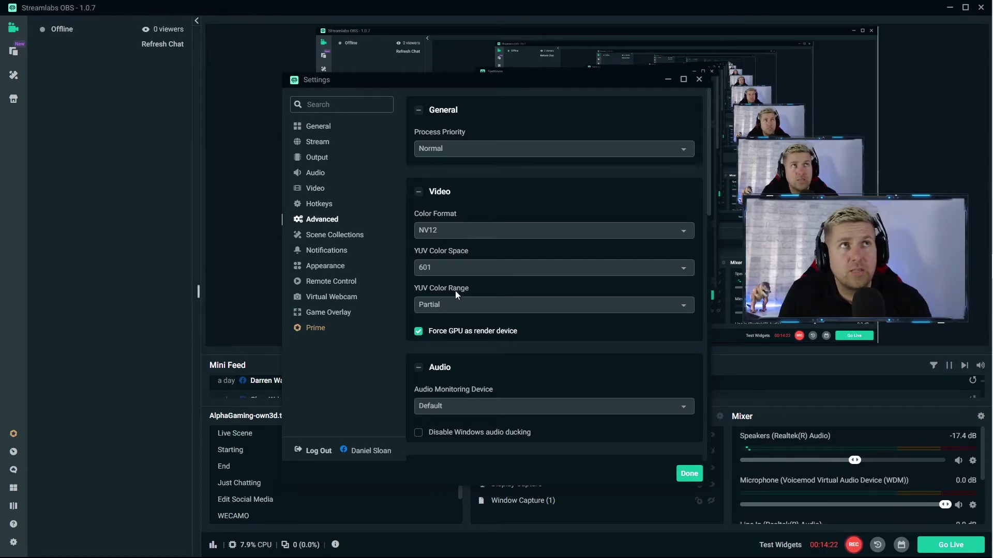
{"action": "scroll", "coordinate": [445, 289], "scroll_direction": "down", "scroll_amount": 1}
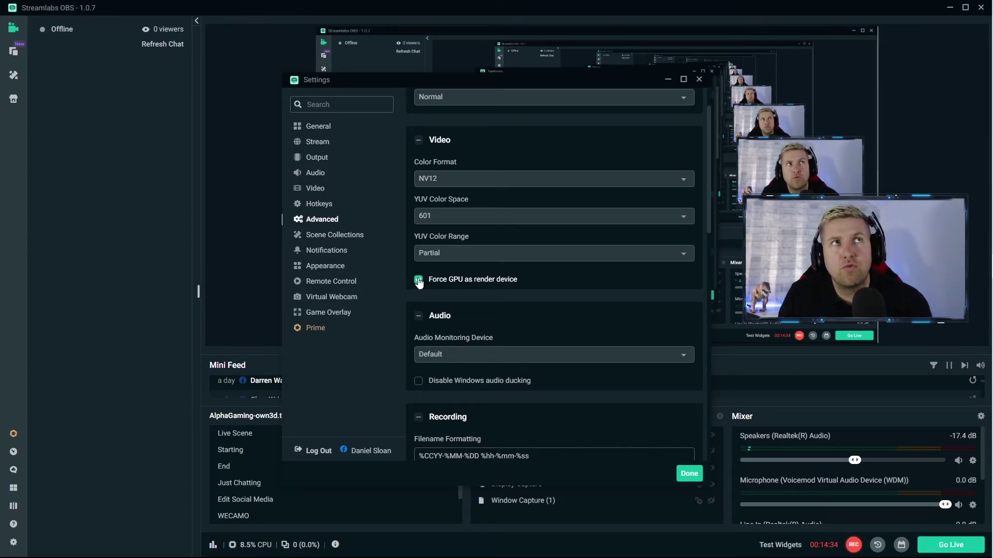
{"action": "scroll", "coordinate": [498, 324], "scroll_direction": "down", "scroll_amount": 2}
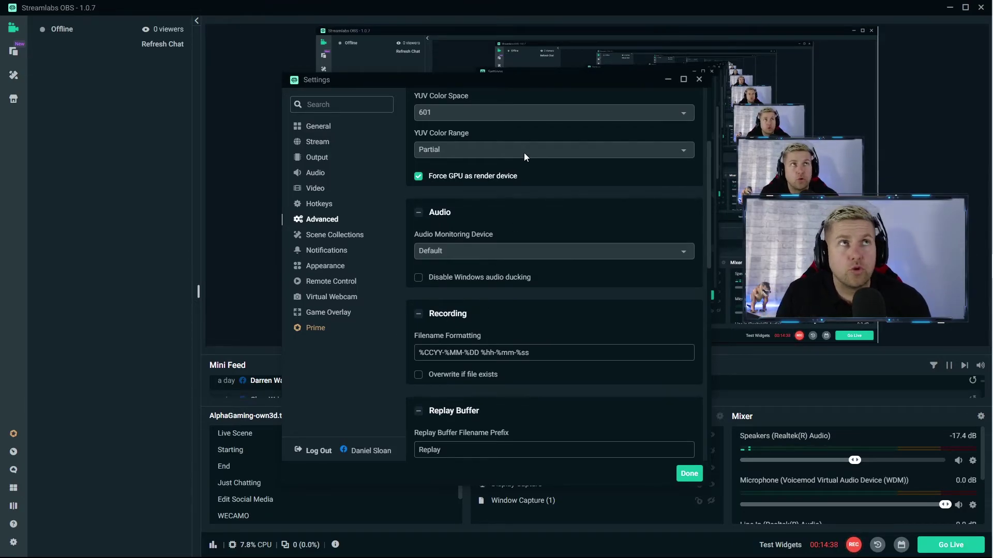
{"action": "scroll", "coordinate": [509, 243], "scroll_direction": "down", "scroll_amount": 1}
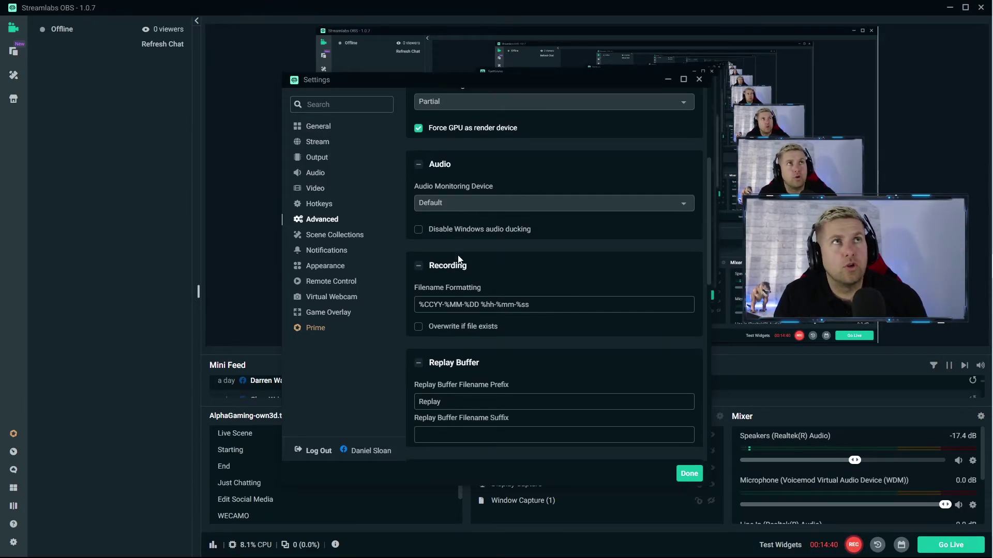
{"action": "scroll", "coordinate": [457, 247], "scroll_direction": "down", "scroll_amount": 1}
{"action": "scroll", "coordinate": [455, 250], "scroll_direction": "down", "scroll_amount": 1}
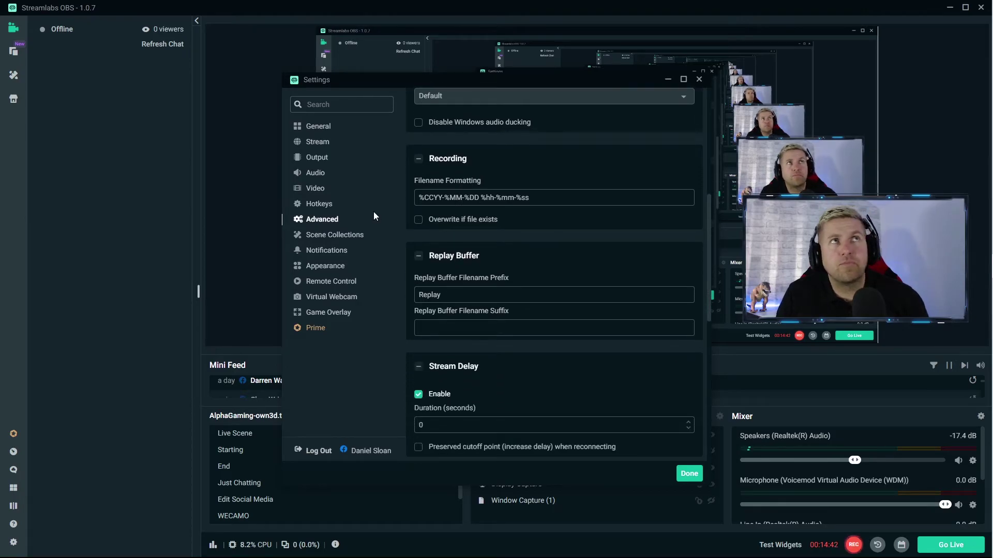
{"action": "scroll", "coordinate": [558, 256], "scroll_direction": "down", "scroll_amount": 1}
{"action": "scroll", "coordinate": [482, 231], "scroll_direction": "down", "scroll_amount": 3}
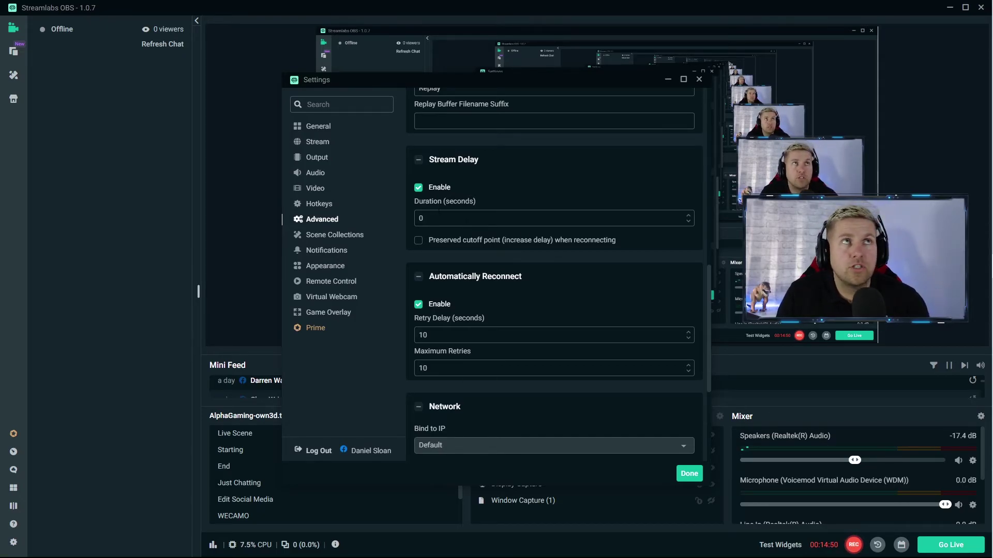
{"action": "scroll", "coordinate": [484, 268], "scroll_direction": "down", "scroll_amount": 1}
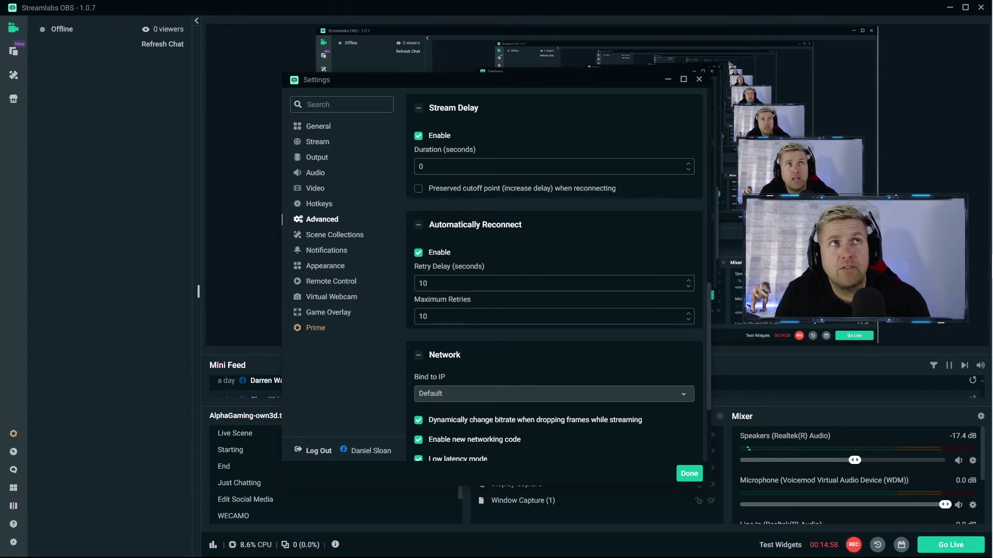
{"action": "scroll", "coordinate": [470, 310], "scroll_direction": "down", "scroll_amount": 3}
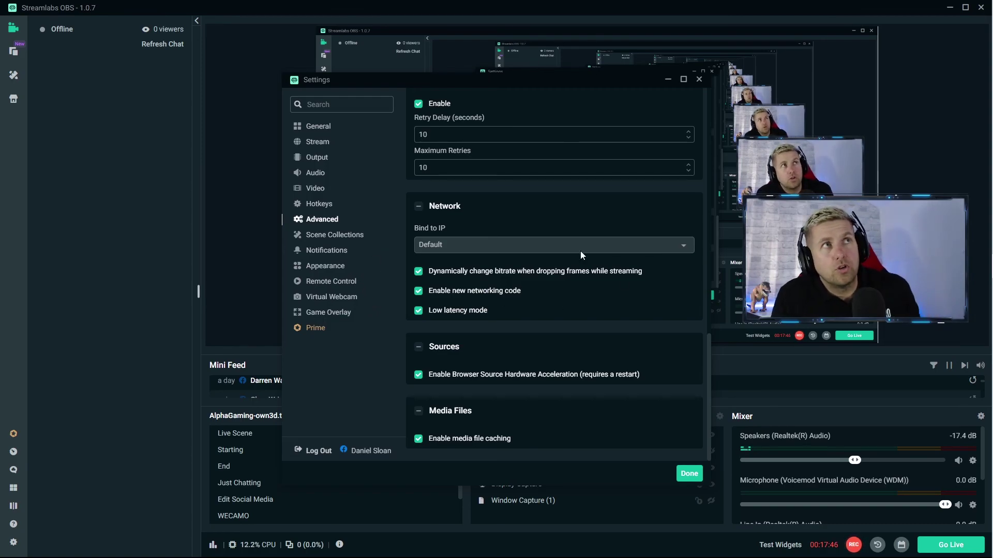
{"action": "left_click", "coordinate": [351, 236]}
Step through Notifications, Appearance, Remote Control and Virtual Webcam to Game Overlay, left disabled
{"action": "left_click", "coordinate": [343, 251]}
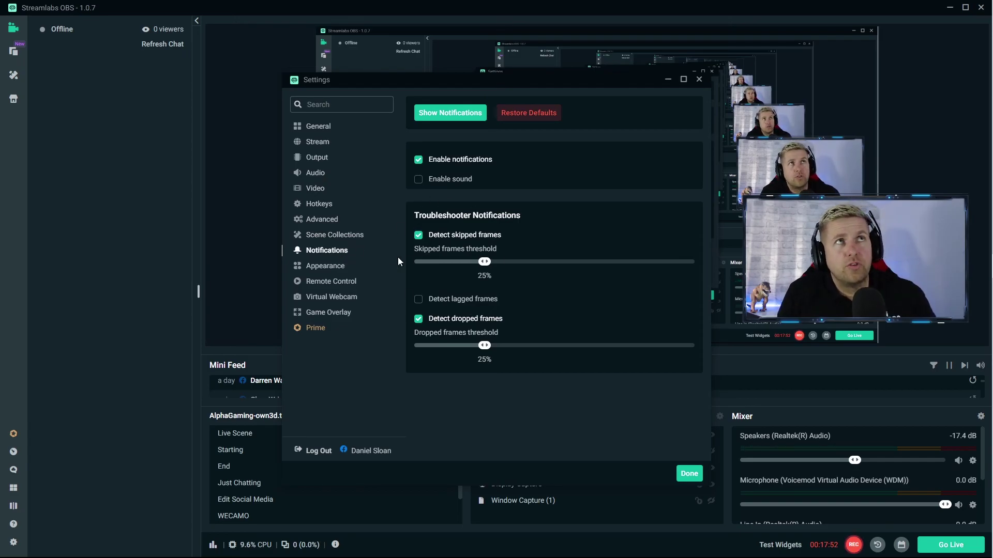
{"action": "left_click", "coordinate": [342, 238]}
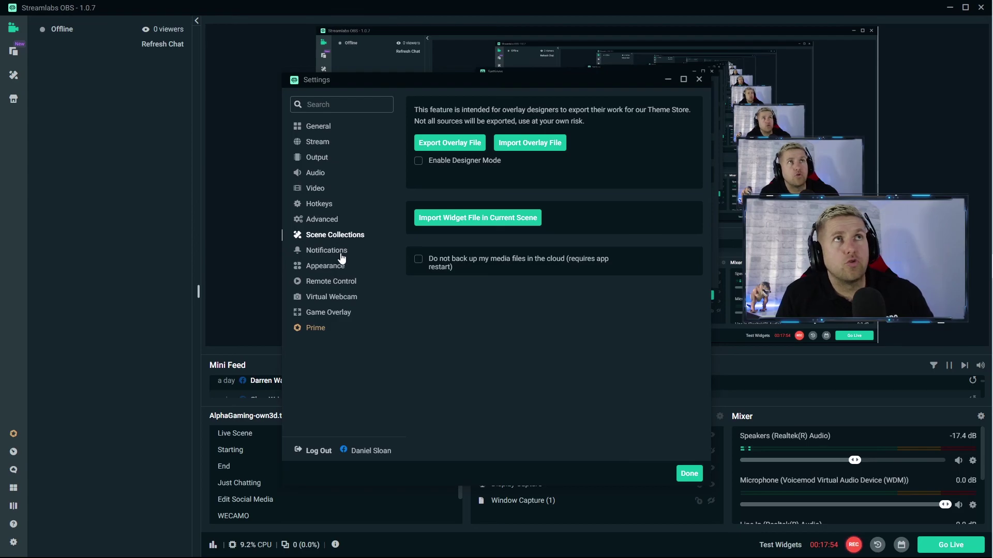
{"action": "left_click", "coordinate": [334, 267]}
{"action": "left_click", "coordinate": [346, 280]}
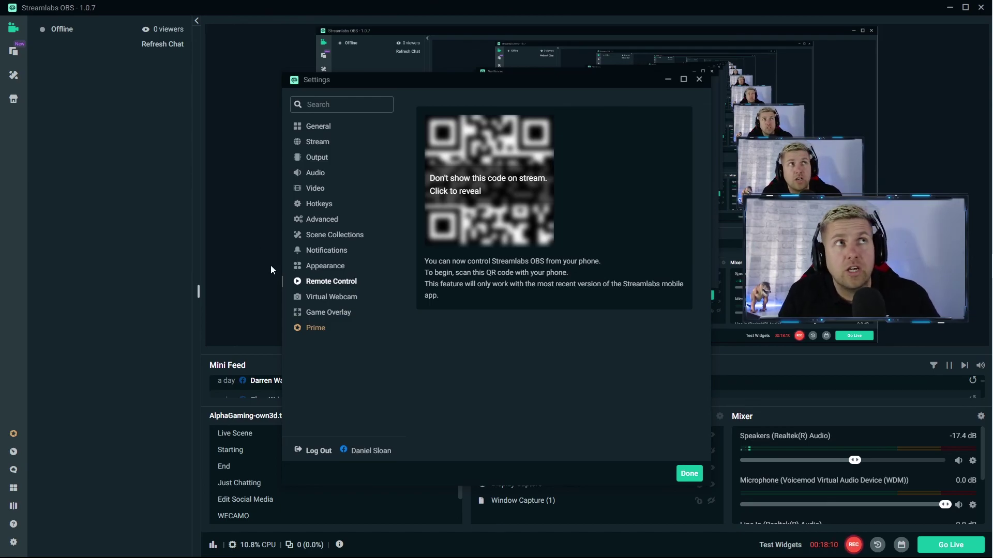
{"action": "left_click", "coordinate": [323, 299]}
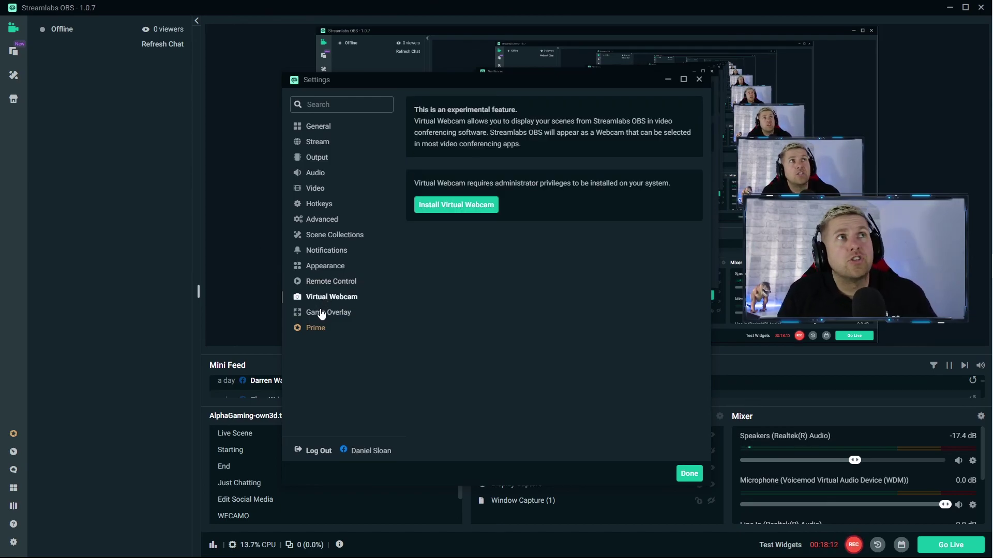
{"action": "left_click", "coordinate": [318, 313]}
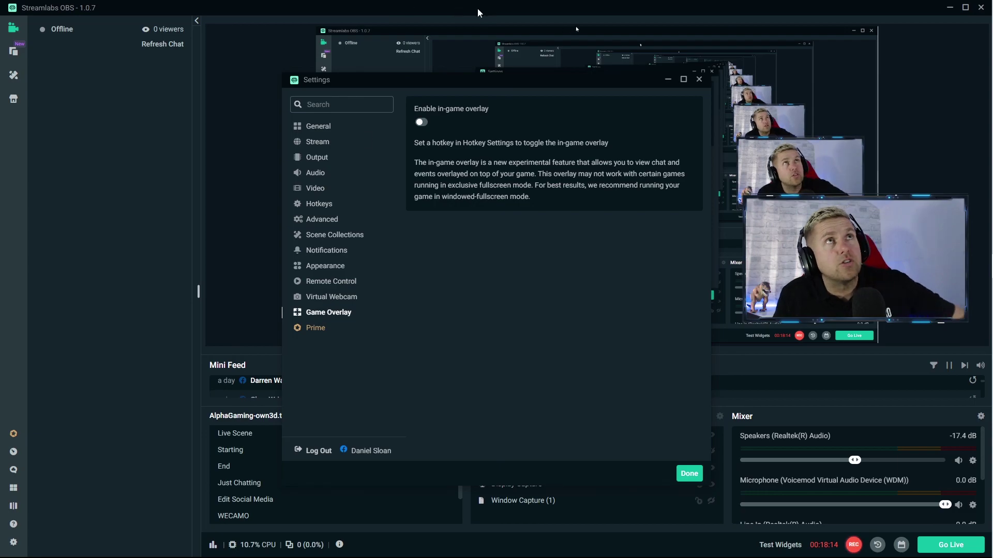